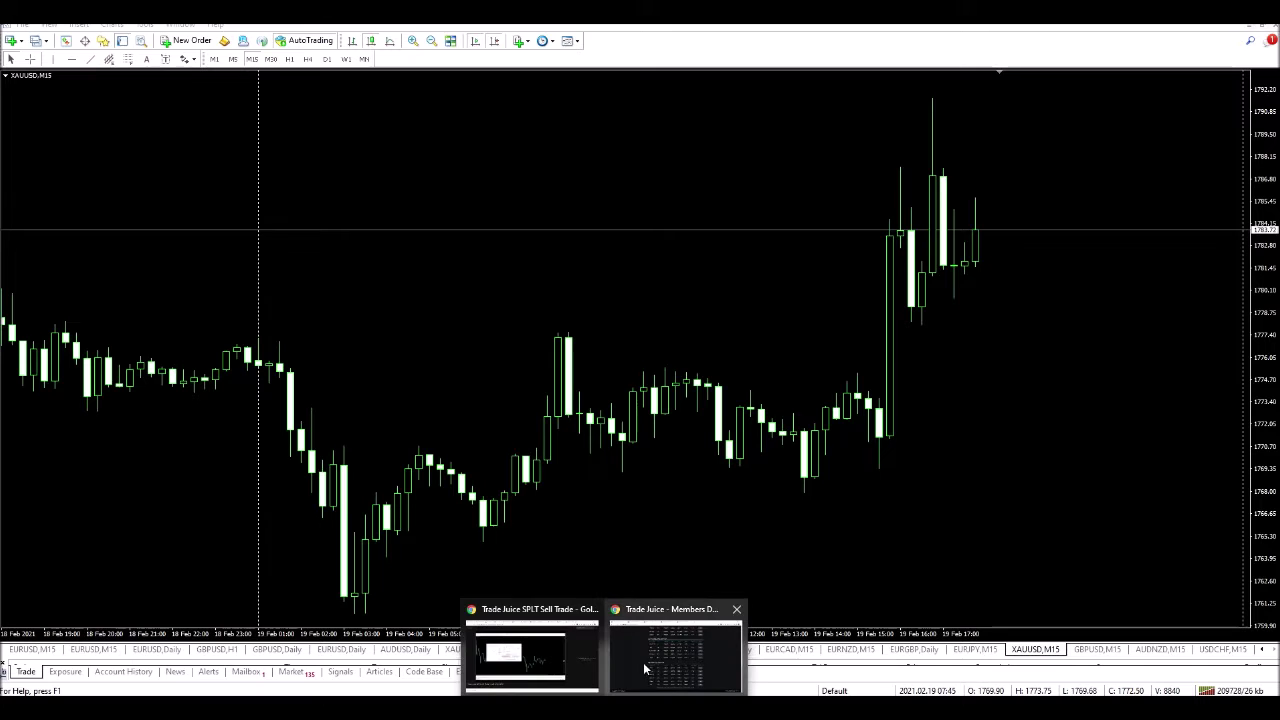
# Copy the Gold signal's 1787.07 target from Trade Juice and return to the XAUUSD chart.
pyautogui.click(660, 650)
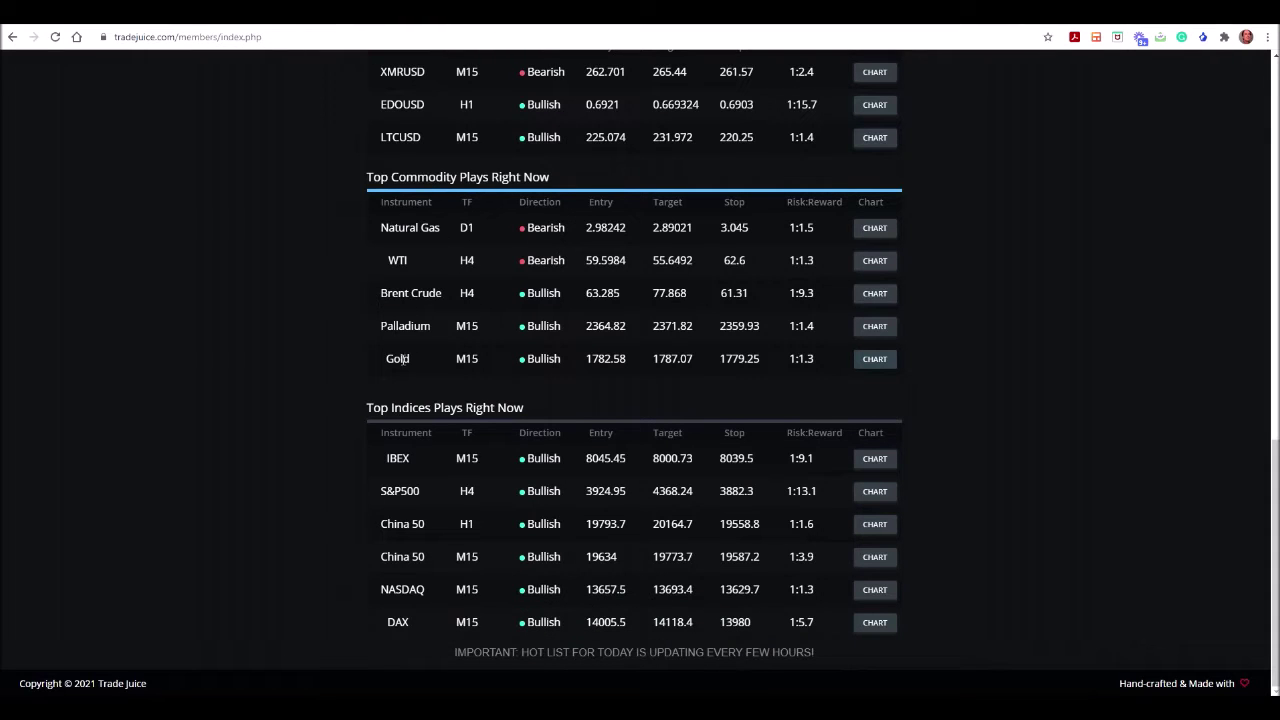
pyautogui.moveTo(403, 360); pyautogui.dragTo(549, 366)
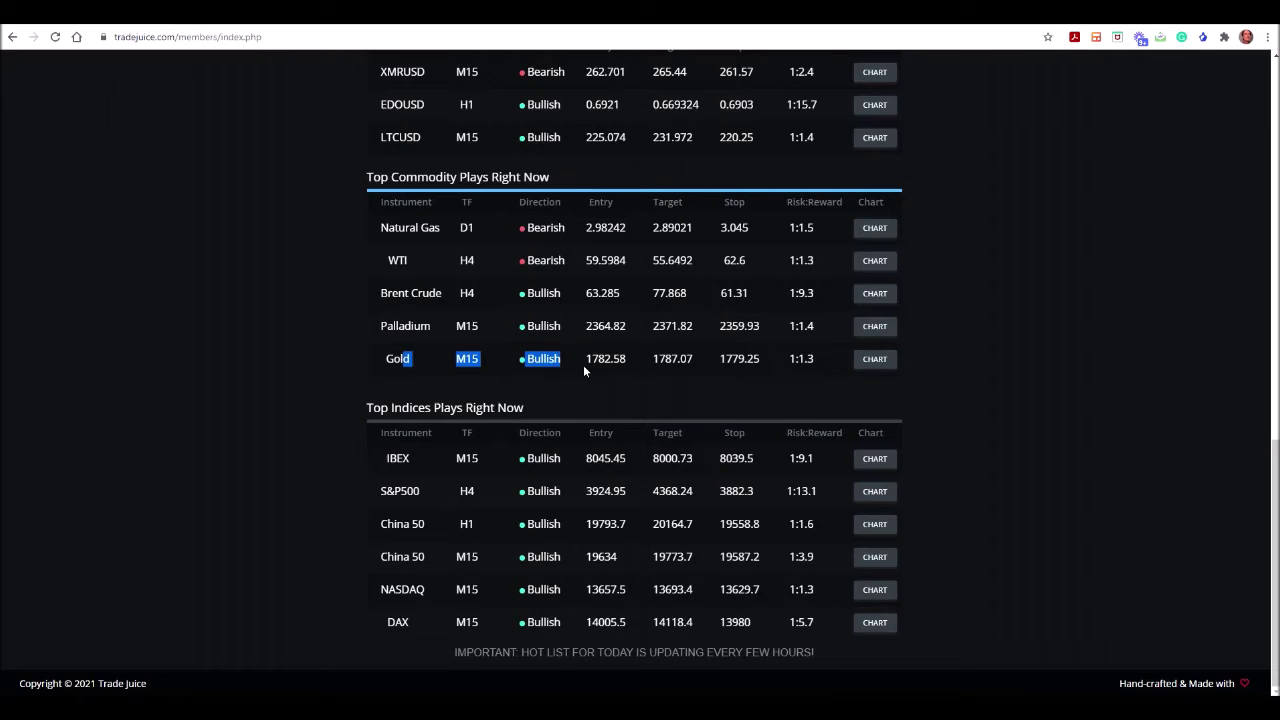
pyautogui.click(583, 365)
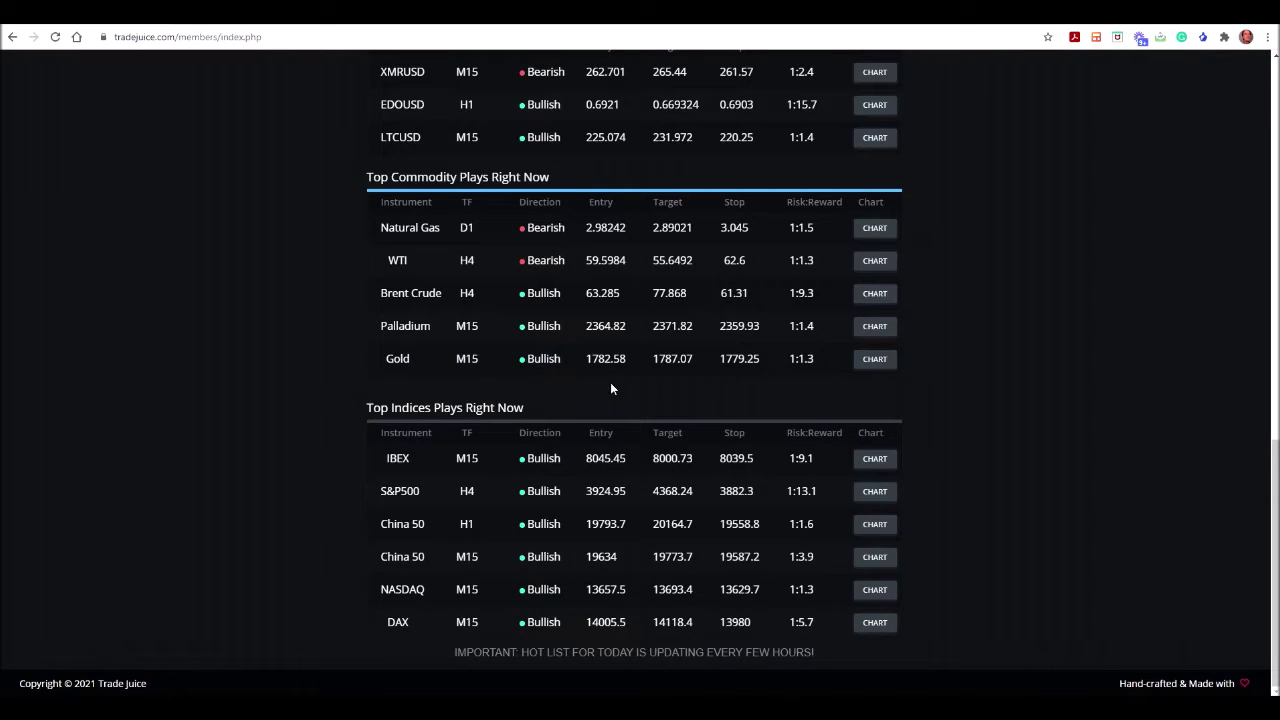
pyautogui.moveTo(697, 358); pyautogui.dragTo(653, 359)
pyautogui.hotkey('ctrl', 'c')
pyautogui.rightClick(668, 358)
pyautogui.click(700, 370)
pyautogui.hotkey('alt', 'Tab')
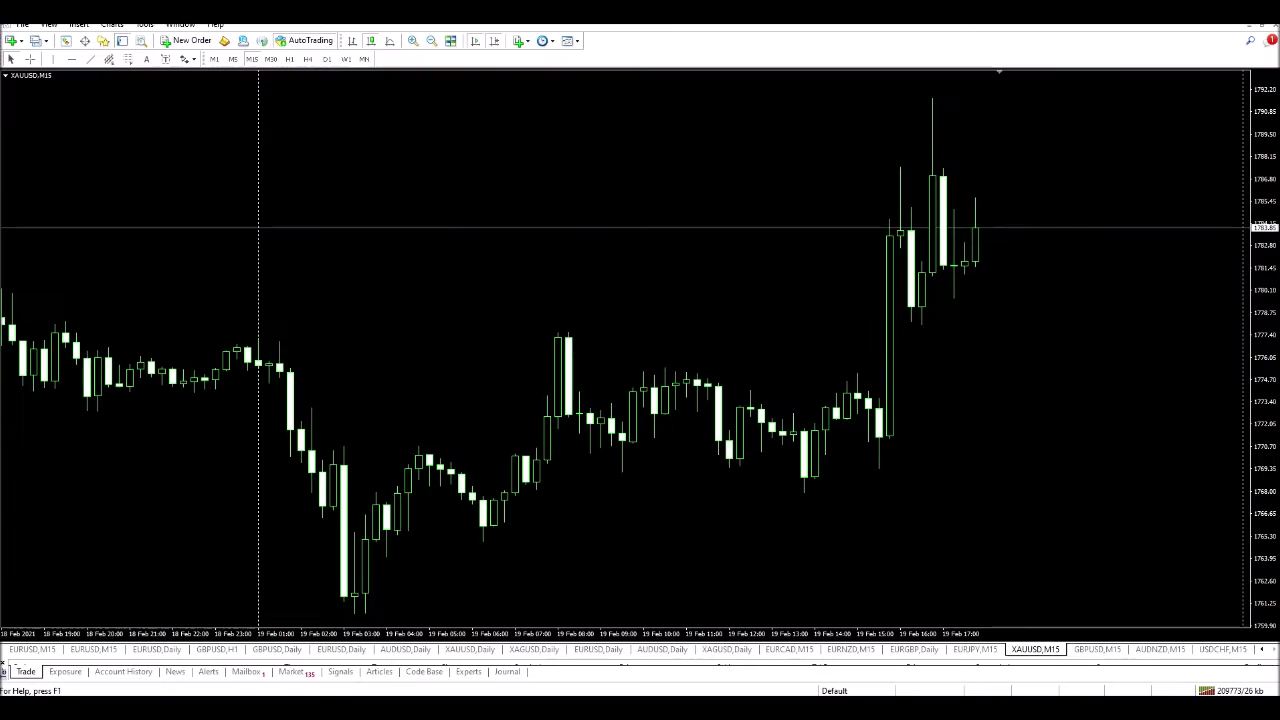
# Start a new XAUUSD order with take profit 1787.07.
pyautogui.click(176, 42)
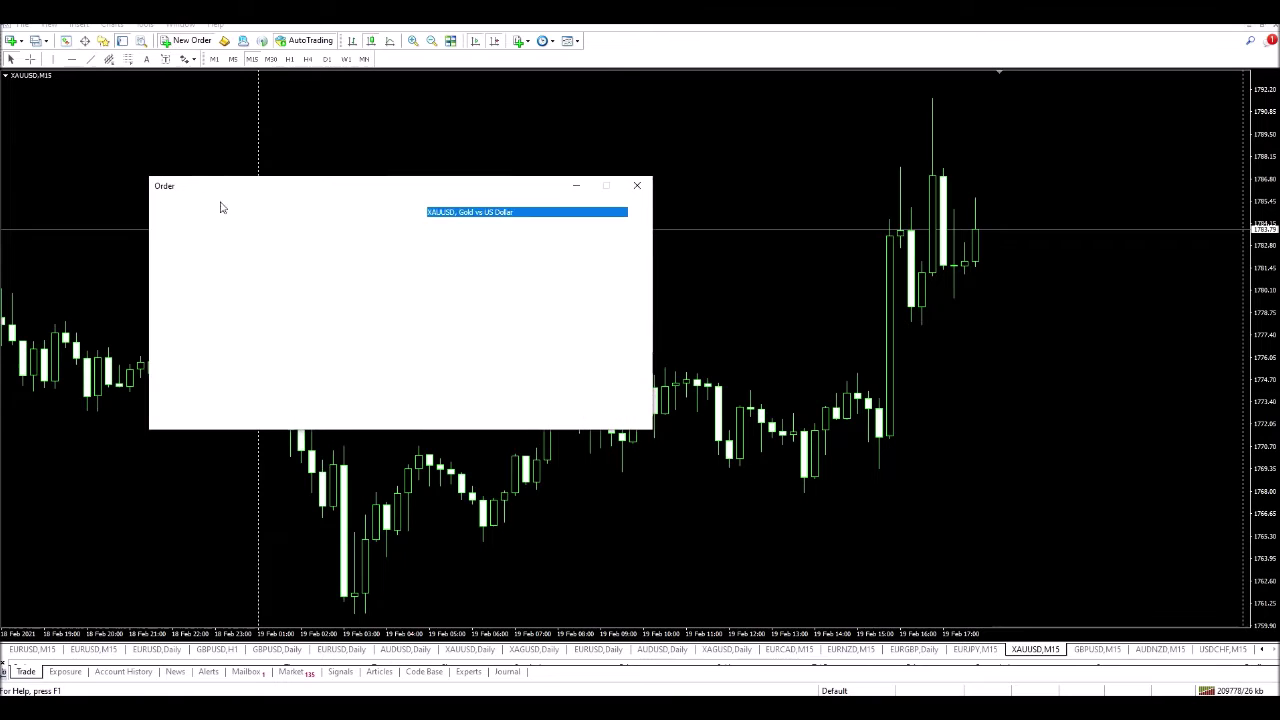
pyautogui.doubleClick(620, 246)
pyautogui.click(603, 250)
pyautogui.hotkey('ctrl', 'v')
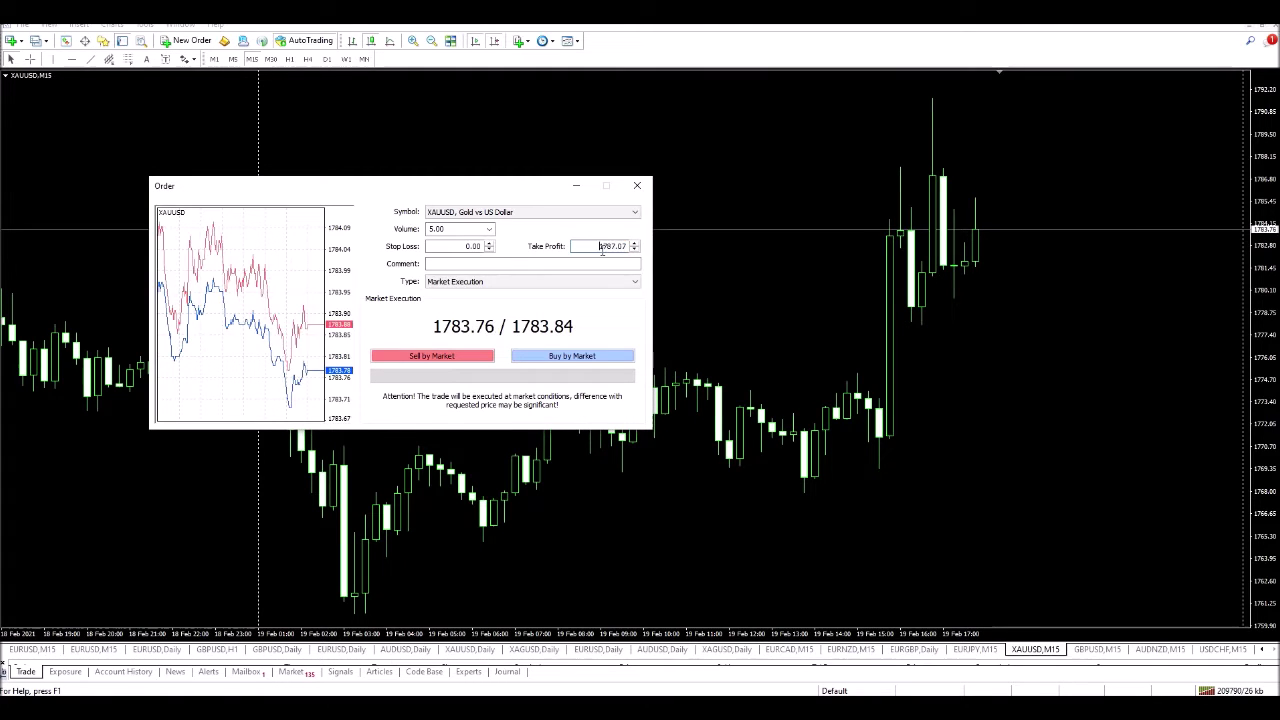
# Copy the 1779.25 Gold stop into Stop Loss and buy 5.00 lots at market.
pyautogui.click(603, 715)
pyautogui.click(688, 632)
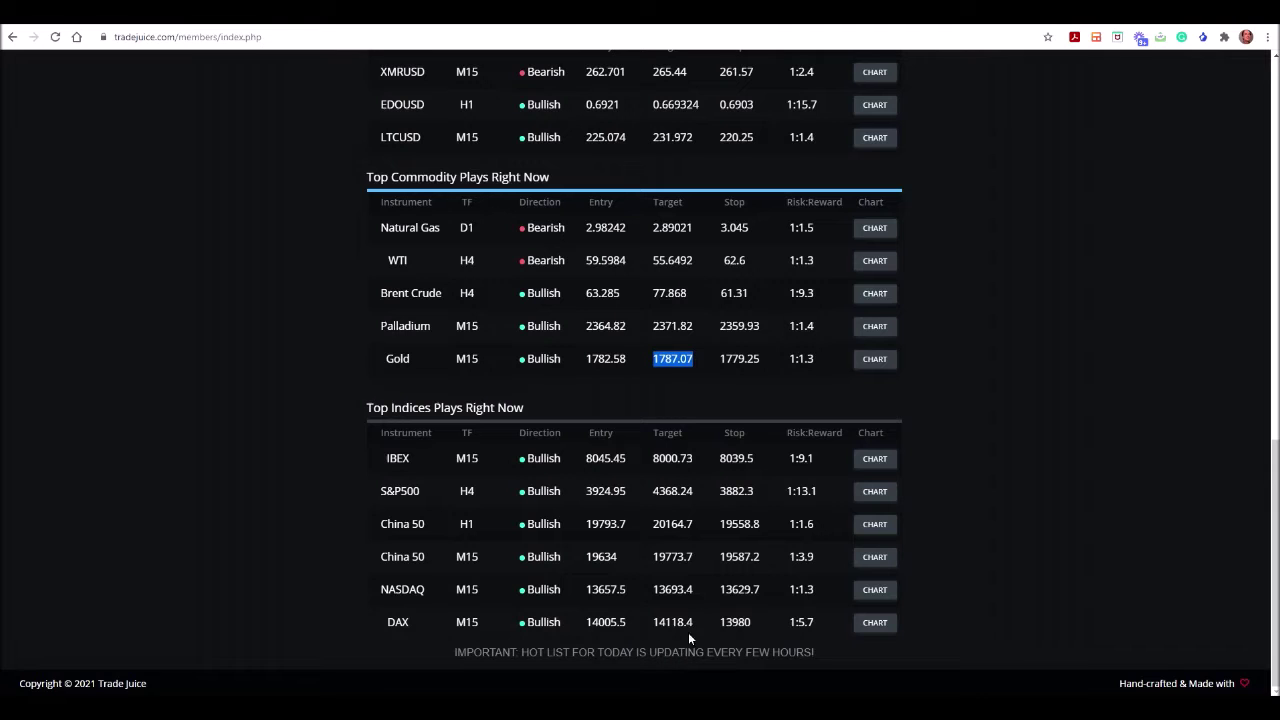
pyautogui.moveTo(760, 358); pyautogui.dragTo(715, 358)
pyautogui.rightClick(737, 358)
pyautogui.click(760, 368)
pyautogui.hotkey('alt', 'Tab')
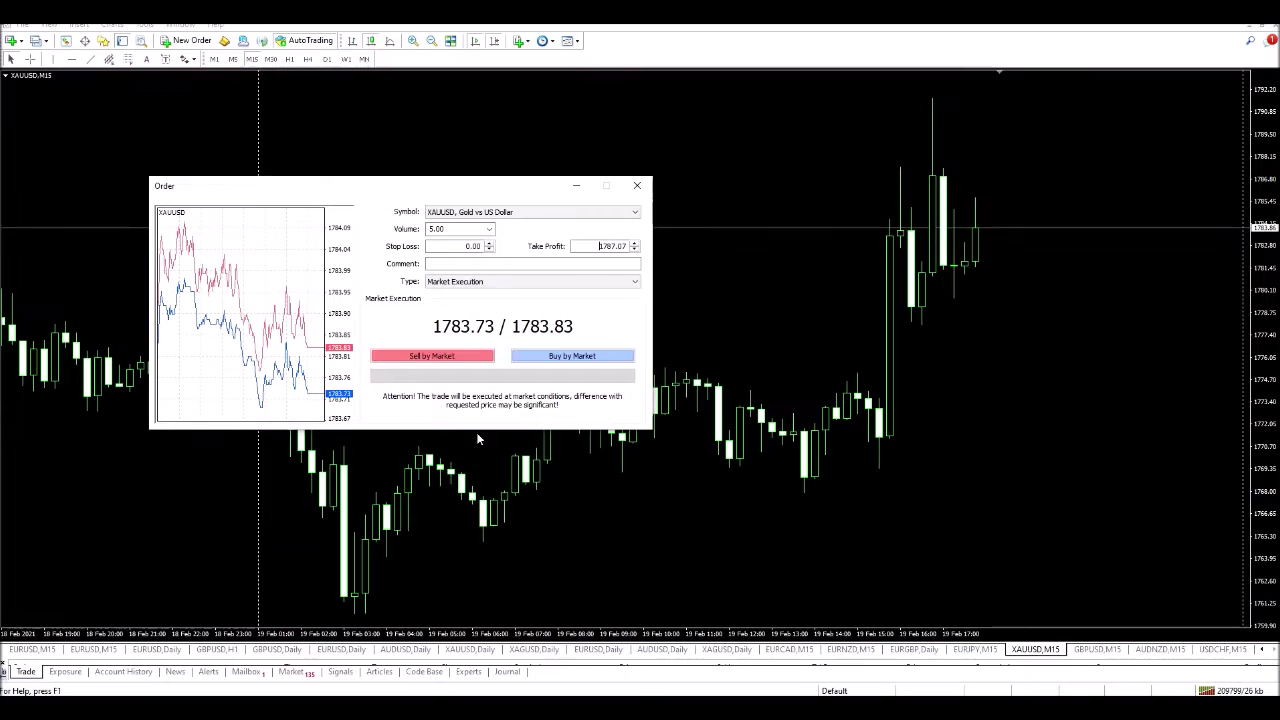
pyautogui.click(473, 246)
pyautogui.hotkey('ctrl', 'v')
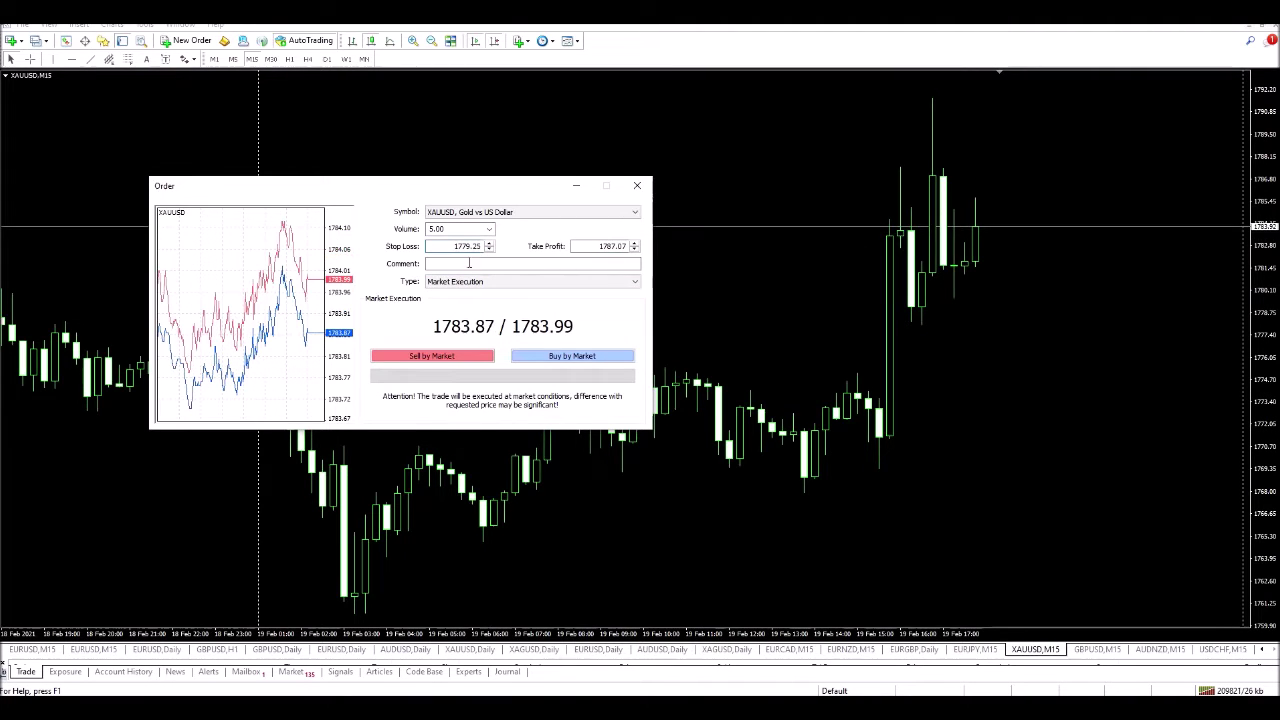
pyautogui.click(589, 362)
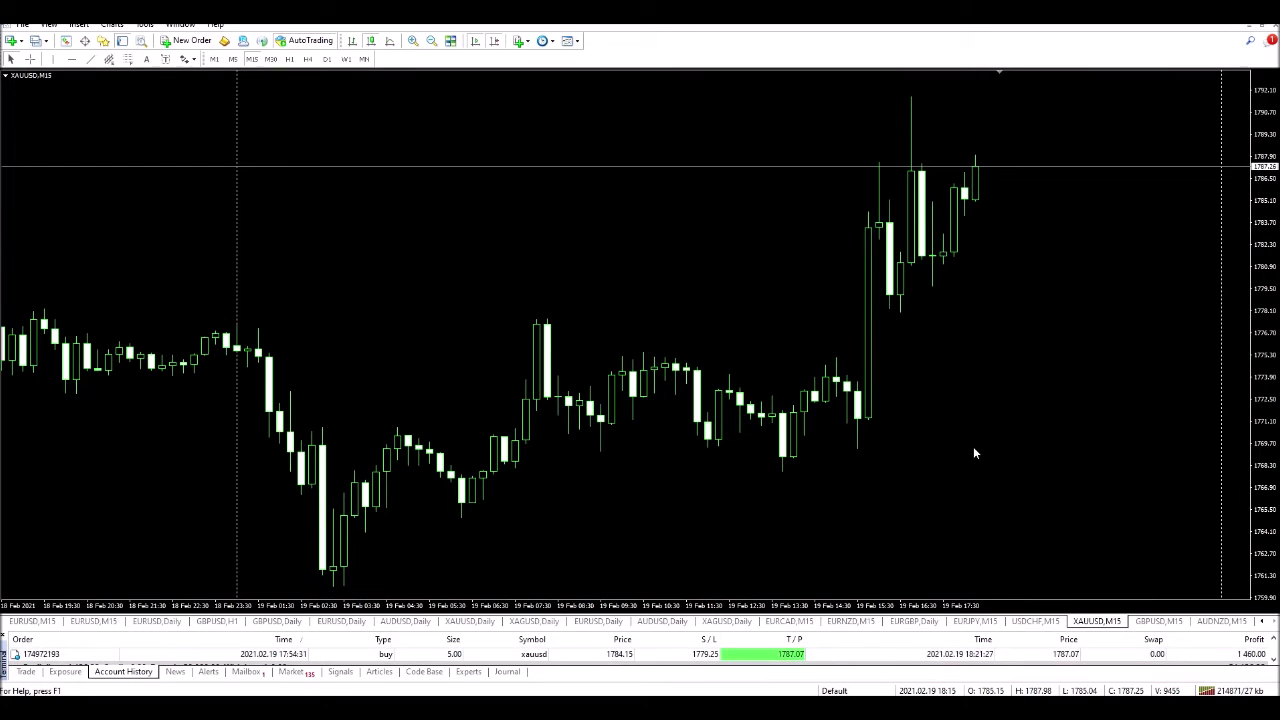
# Plot the closed gold trade from account history onto the XAUUSD chart.
pyautogui.moveTo(920, 655); pyautogui.dragTo(890, 367)
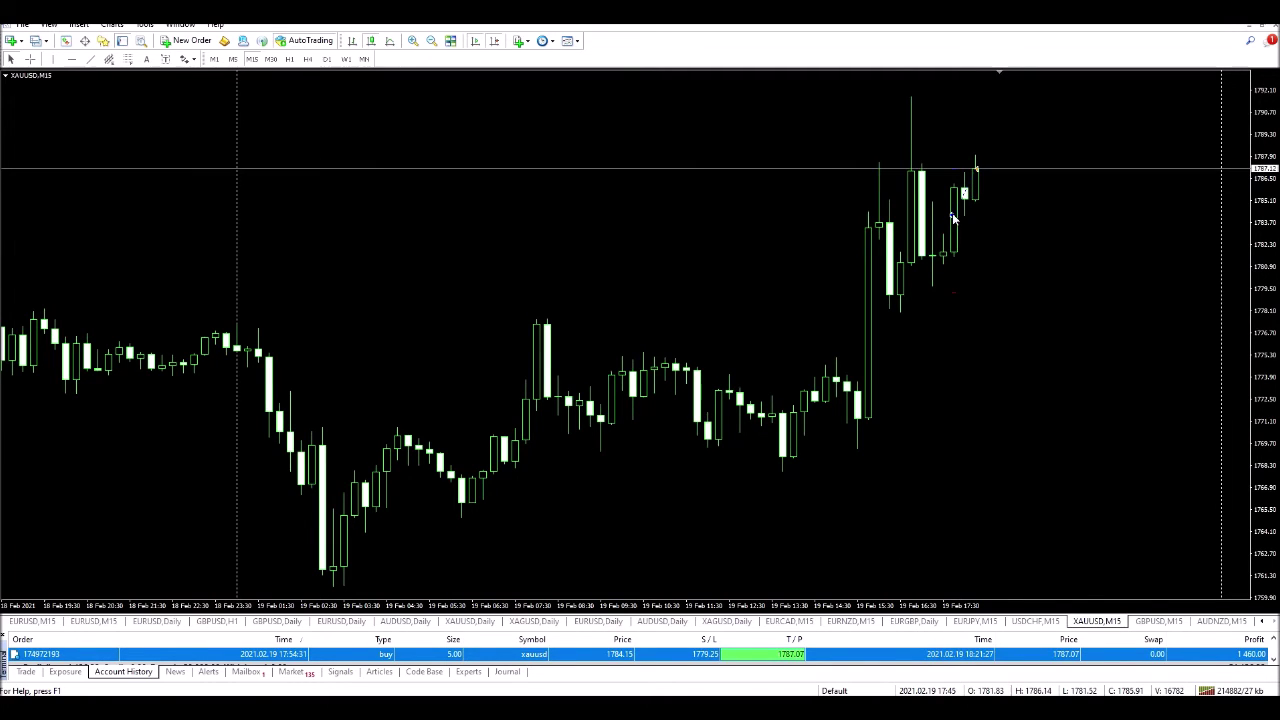
pyautogui.moveTo(954, 299)
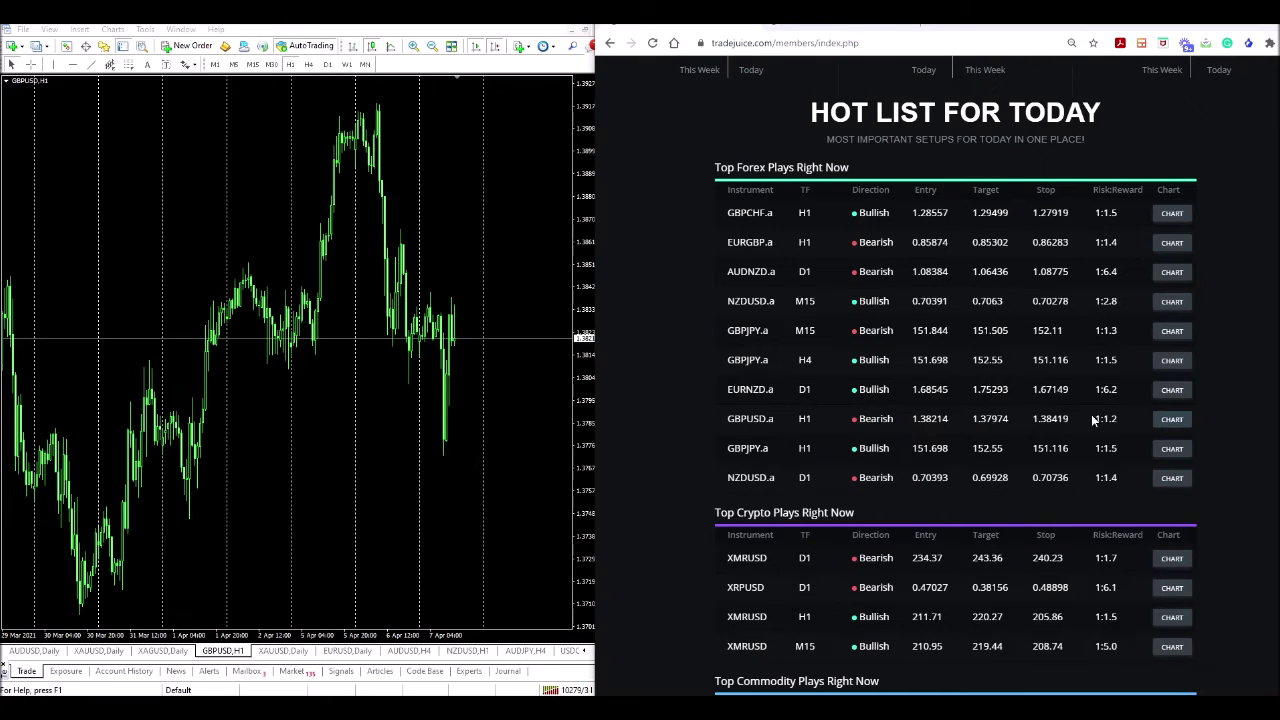
# Open the GBPUSD.a H1 setup page in Trade Juice and start a new GBPUSD order.
pyautogui.click(1168, 419)
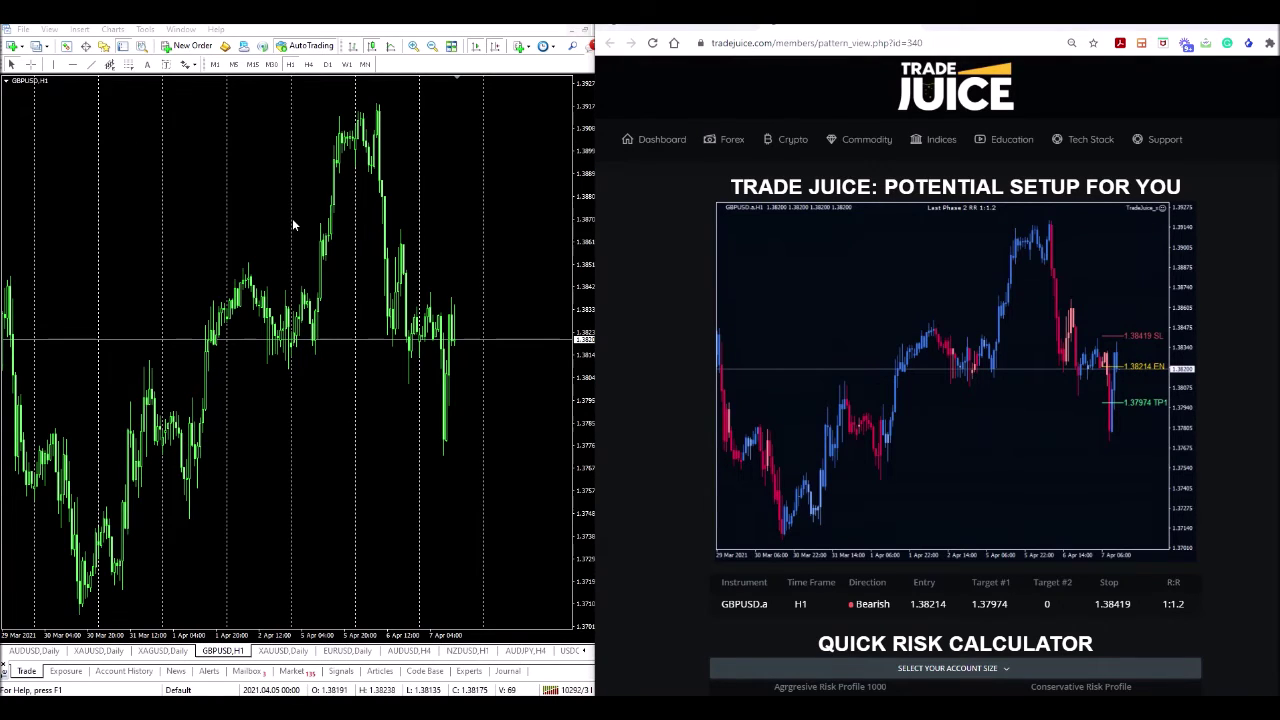
pyautogui.click(194, 47)
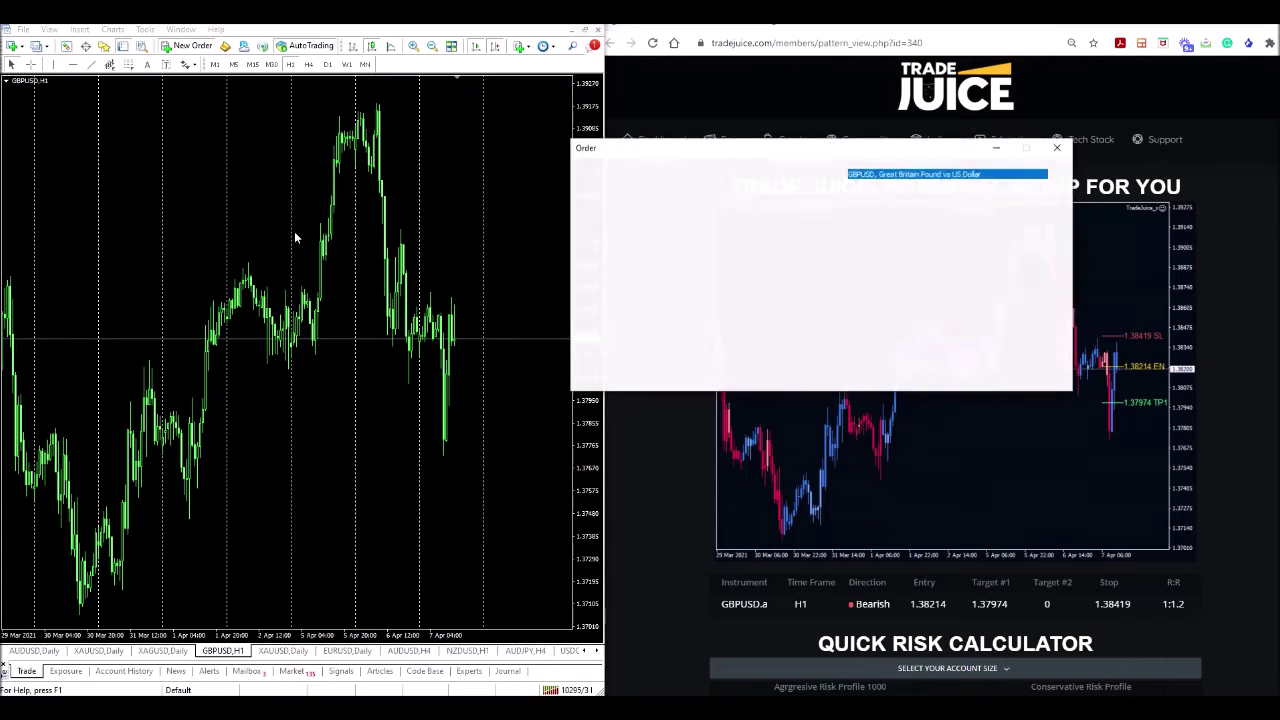
# Copy the GBPUSD entry price 1.38214 from the Trade Juice setup page.
pyautogui.moveTo(746, 157); pyautogui.dragTo(477, 156)
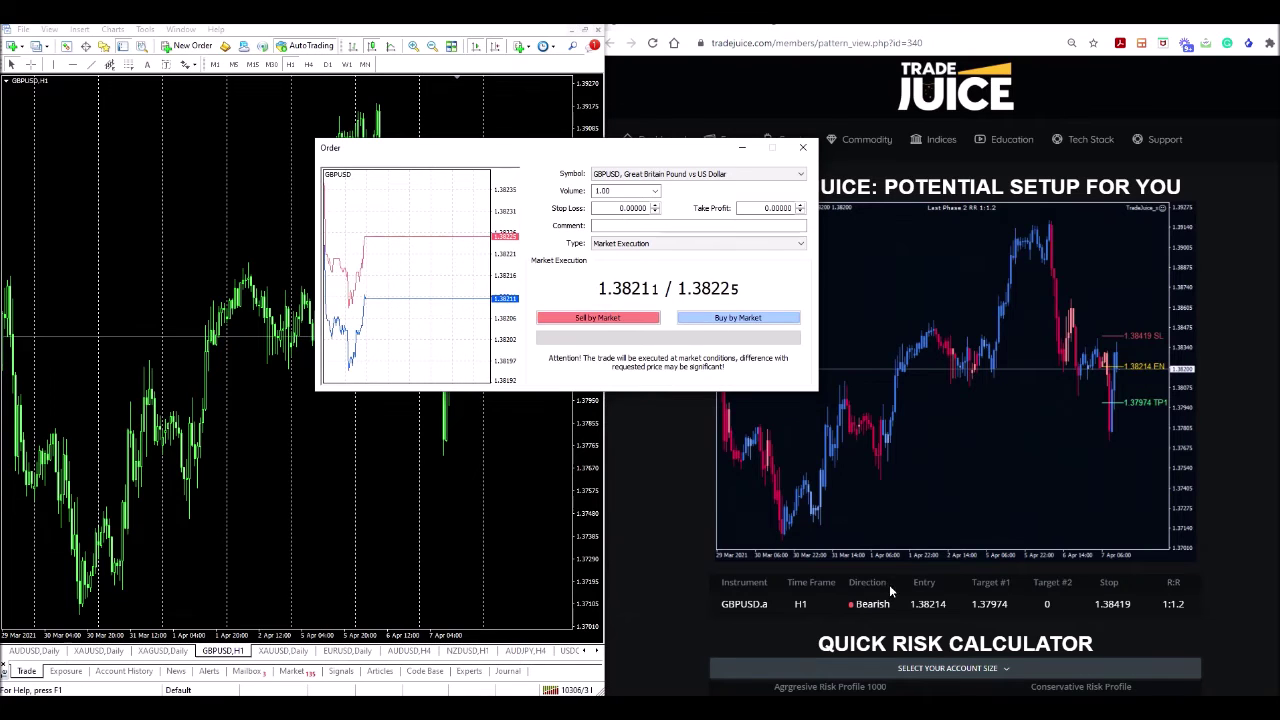
pyautogui.moveTo(952, 607); pyautogui.dragTo(910, 606)
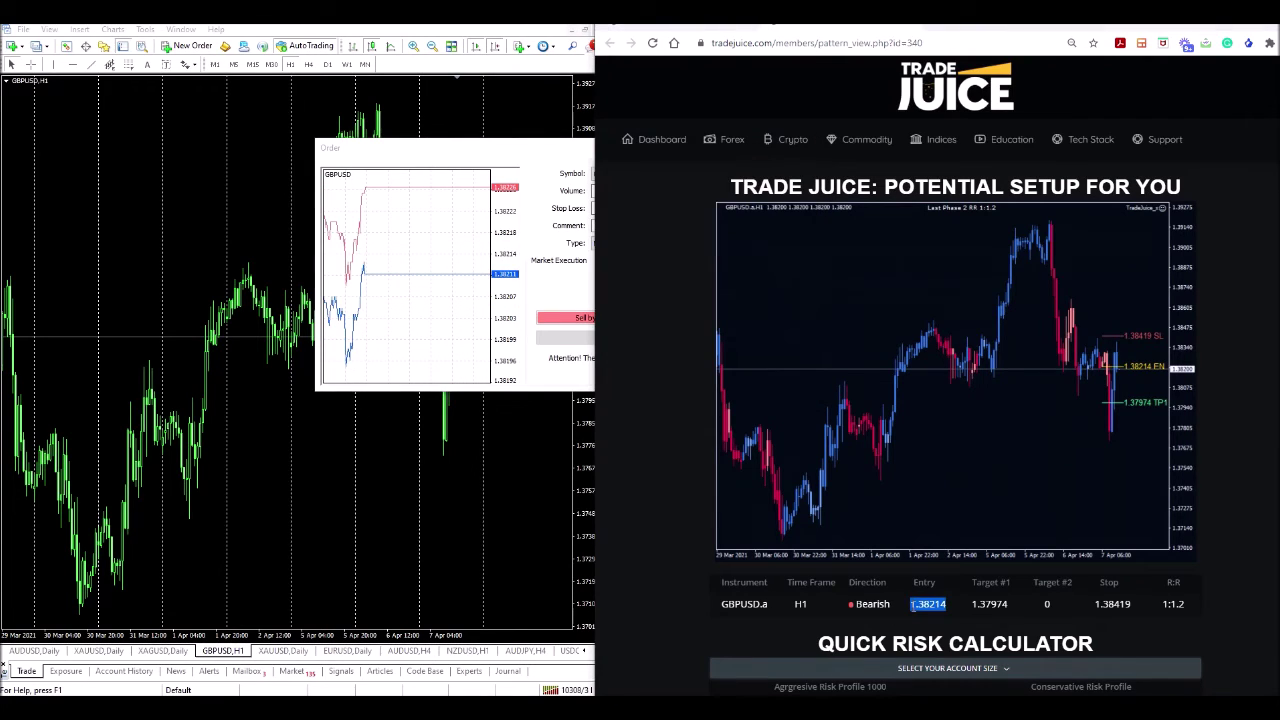
pyautogui.rightClick(912, 607)
pyautogui.click(935, 619)
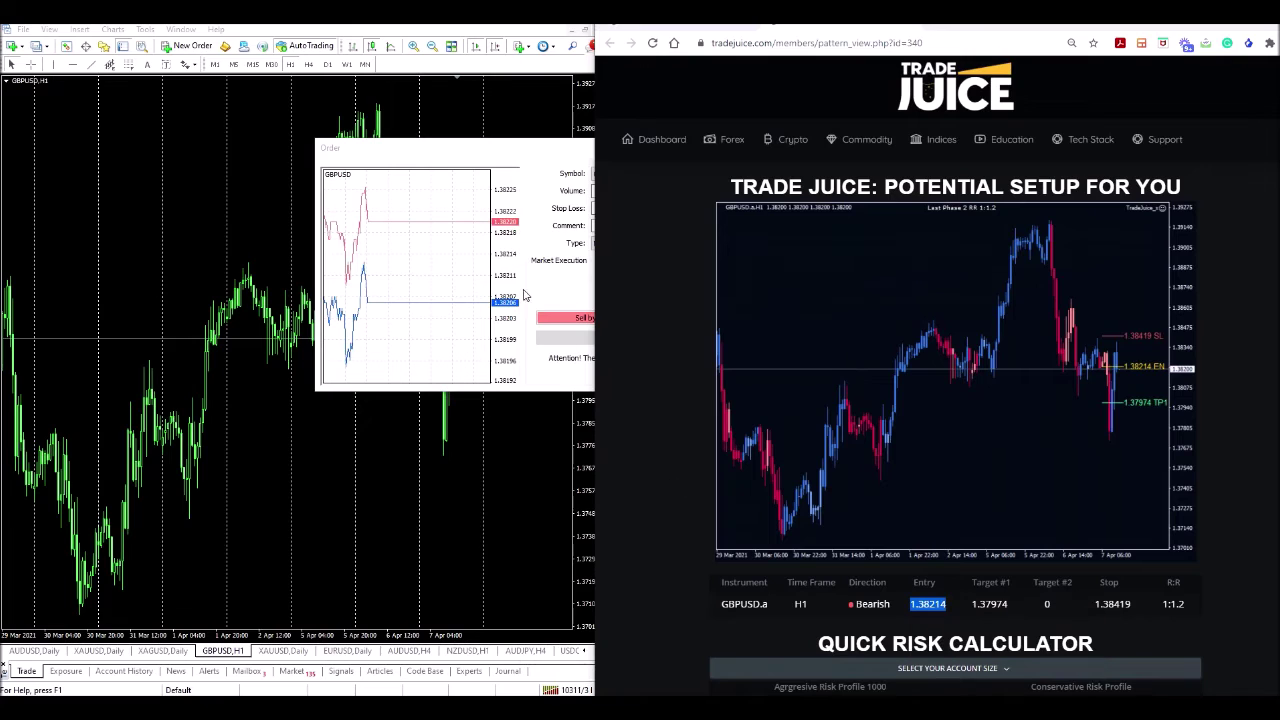
# Switch the GBPUSD order to Pending Order and set its price to 1.38214.
pyautogui.click(524, 290)
pyautogui.click(760, 243)
pyautogui.click(762, 256)
pyautogui.click(797, 246)
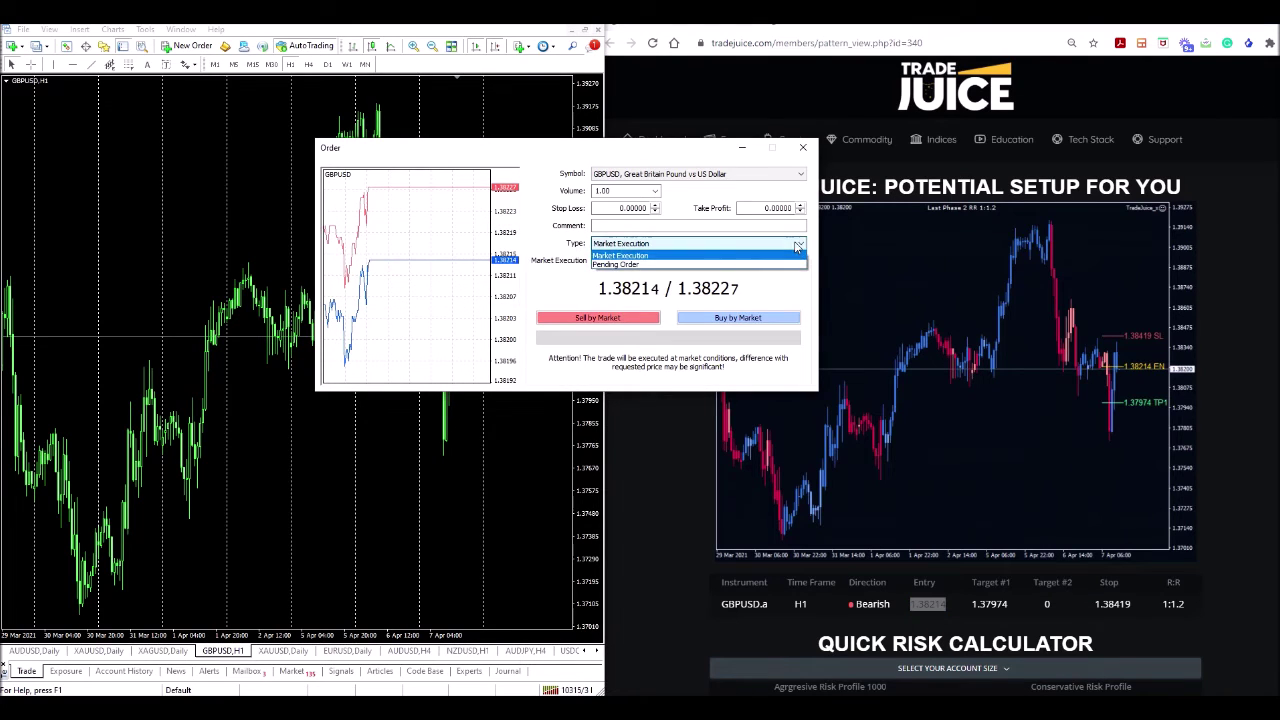
pyautogui.click(790, 264)
pyautogui.moveTo(673, 300); pyautogui.dragTo(636, 300)
pyautogui.click(636, 300)
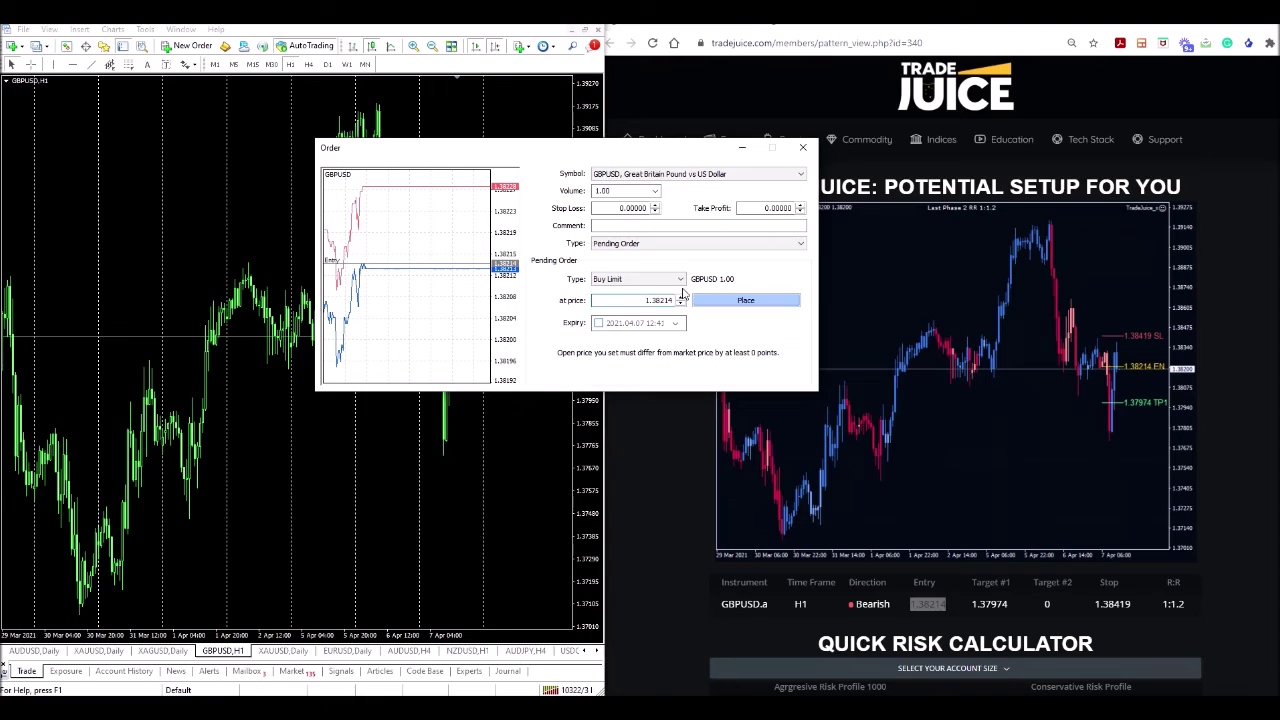
# Make the pending order a Sell Stop with take profit 1.37974 from Target #1.
pyautogui.click(680, 279)
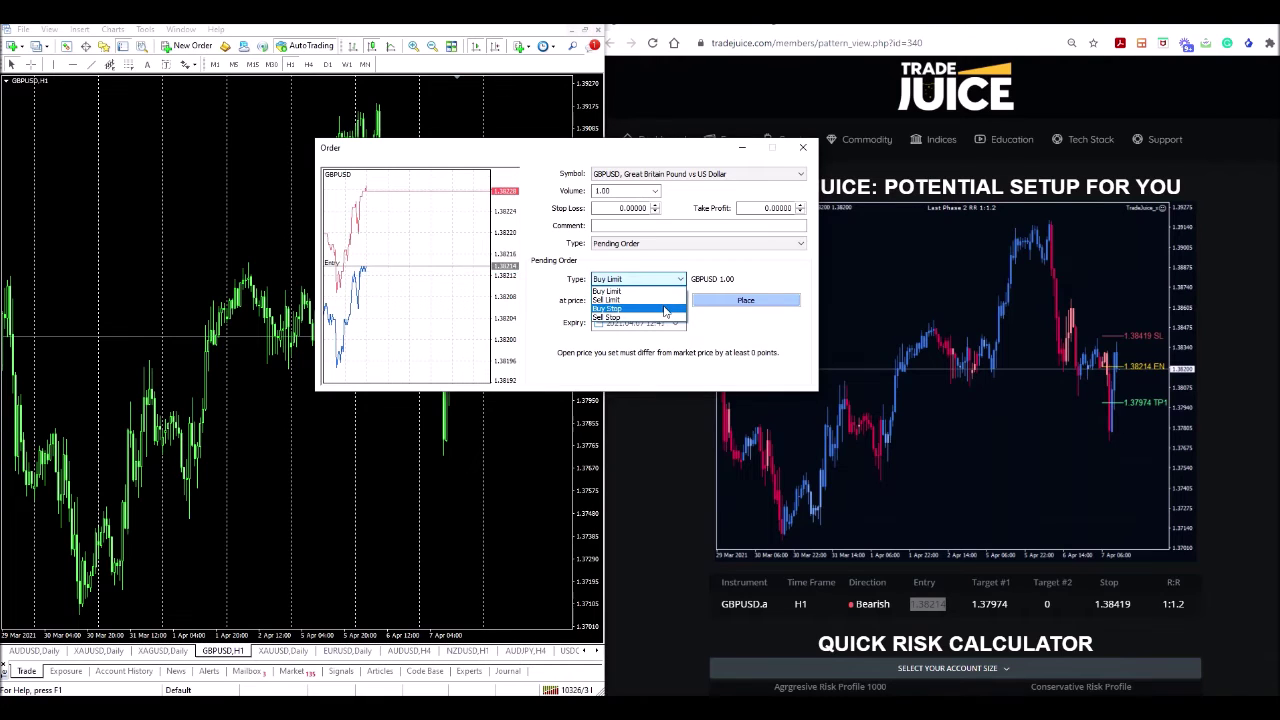
pyautogui.click(664, 317)
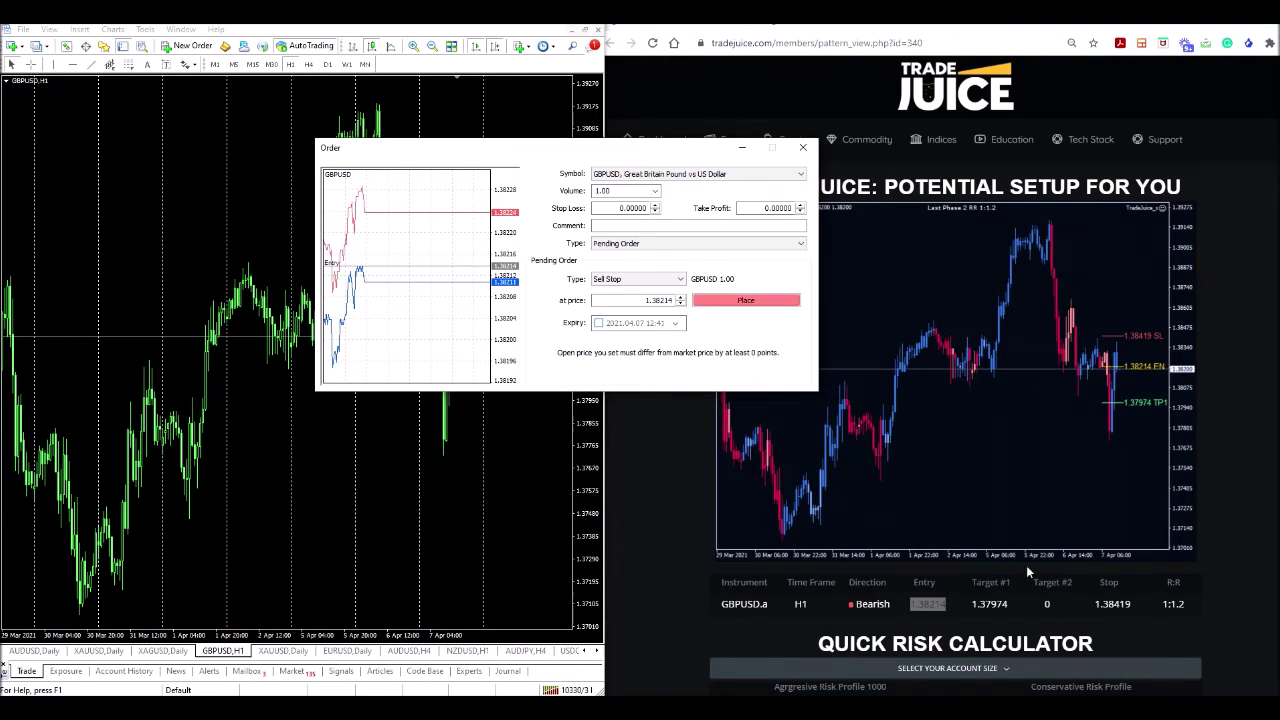
pyautogui.click(1020, 606)
pyautogui.doubleClick(990, 604)
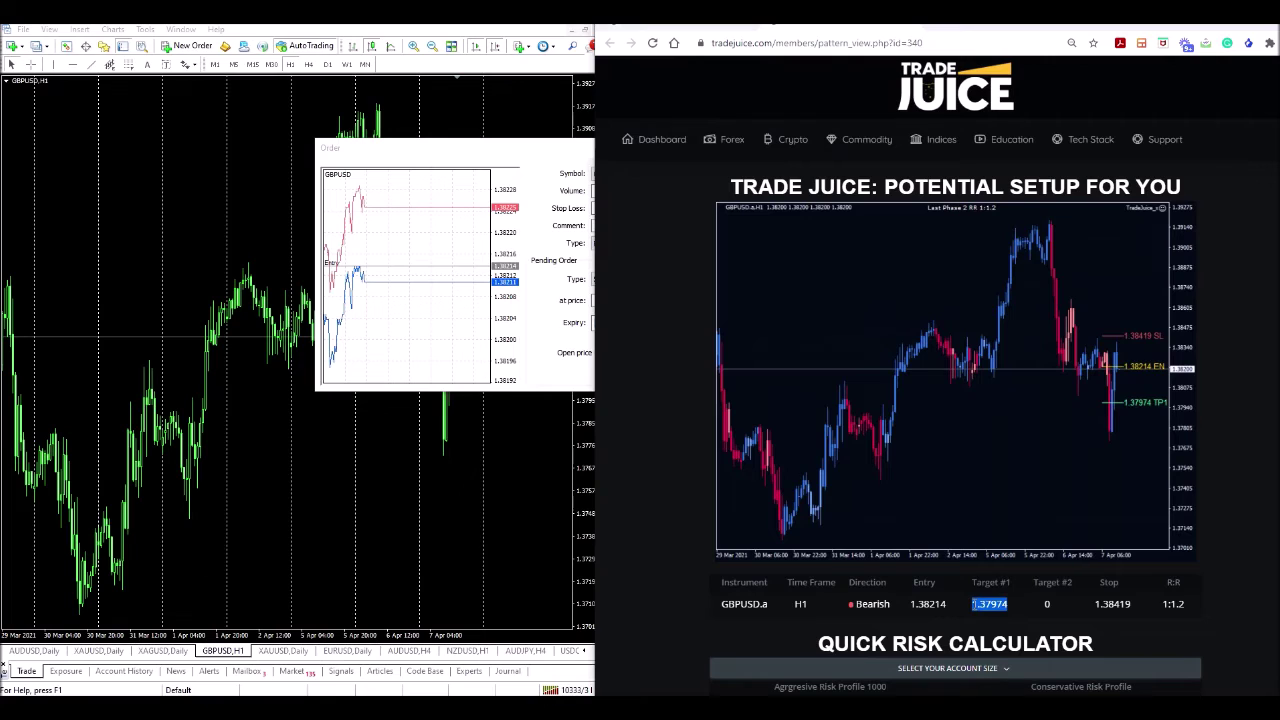
pyautogui.rightClick(990, 604)
pyautogui.click(1010, 613)
pyautogui.click(545, 168)
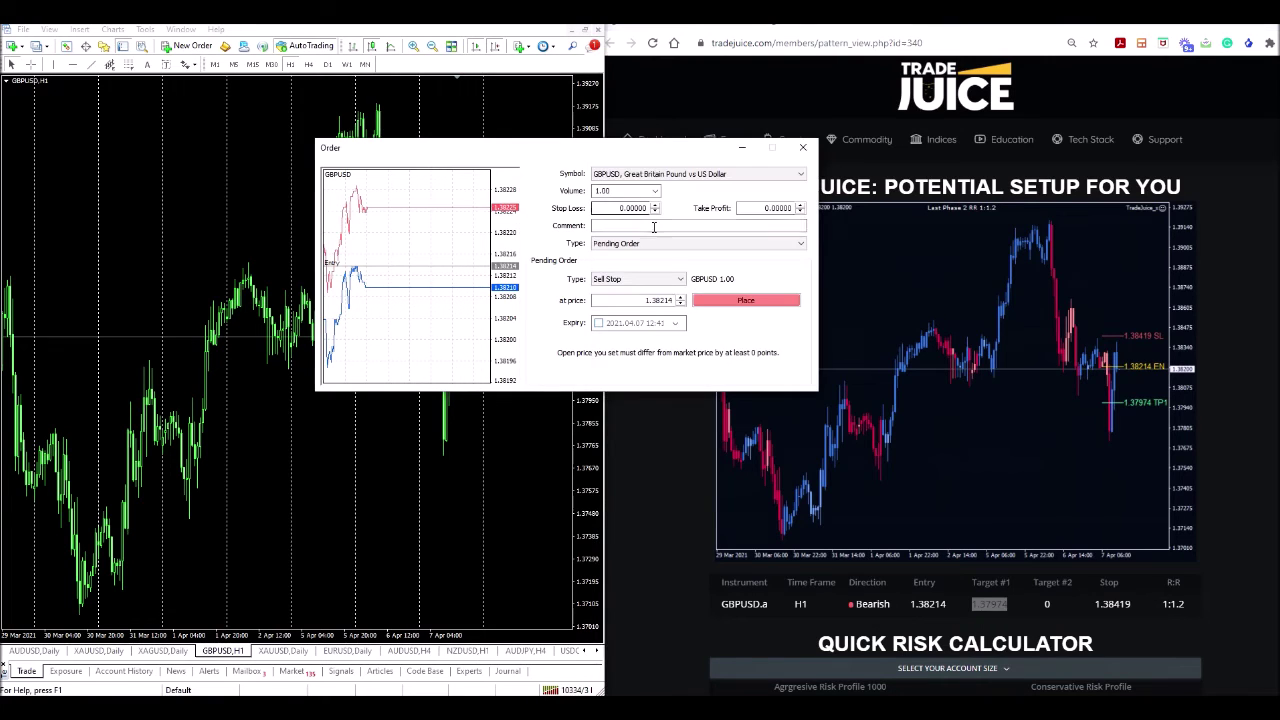
pyautogui.doubleClick(794, 207)
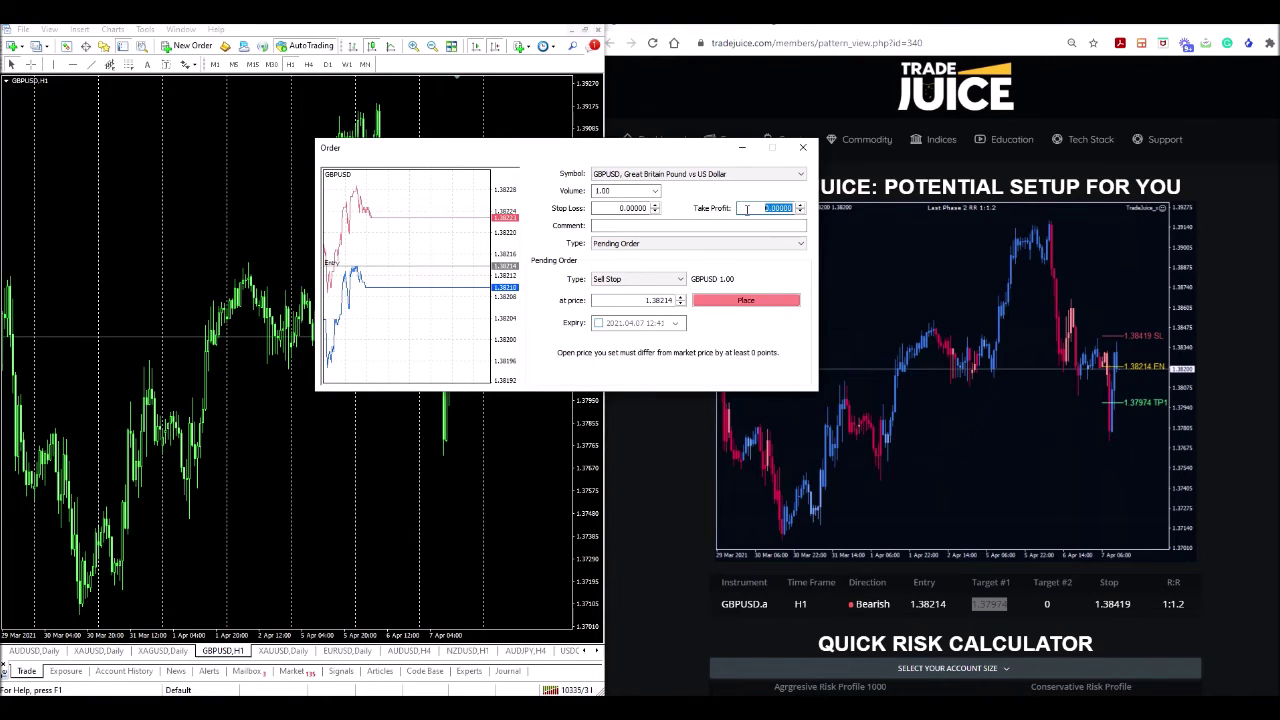
pyautogui.hotkey('ctrl', 'v')
pyautogui.click(746, 208)
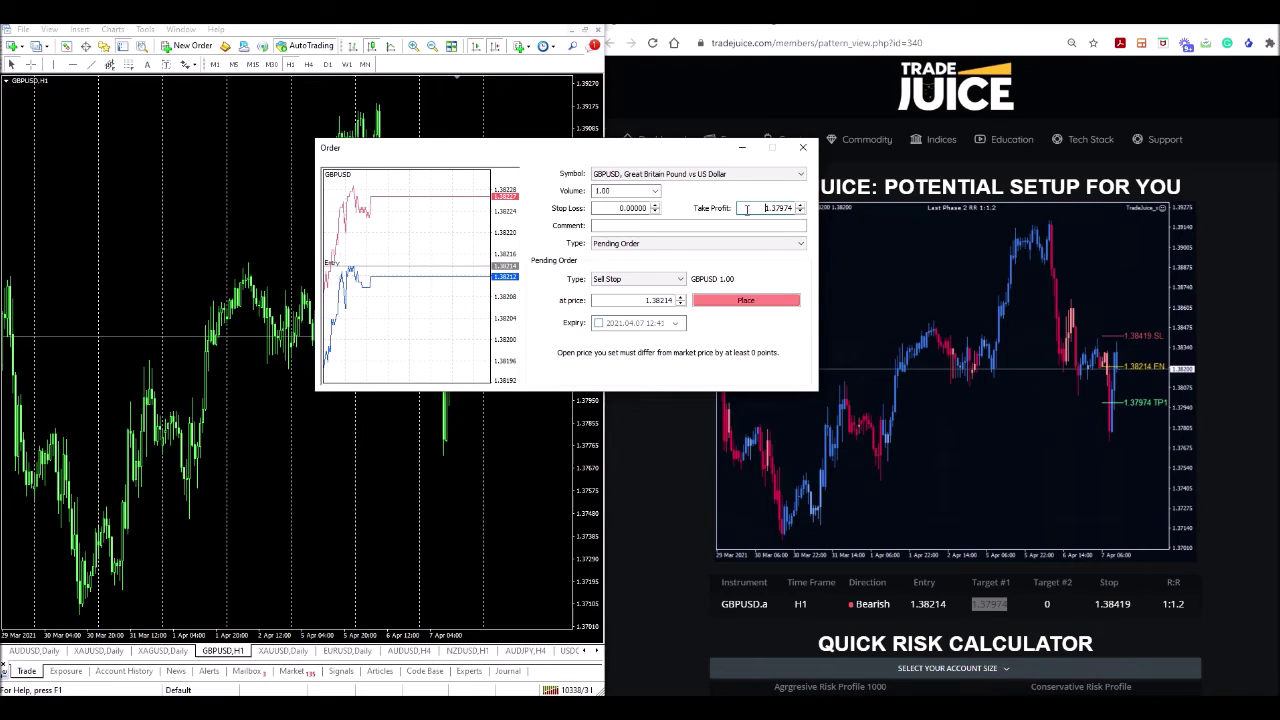
# Set stop loss to the signal's 1.38419 and place the sell stop order.
pyautogui.moveTo(1134, 606); pyautogui.dragTo(1097, 609)
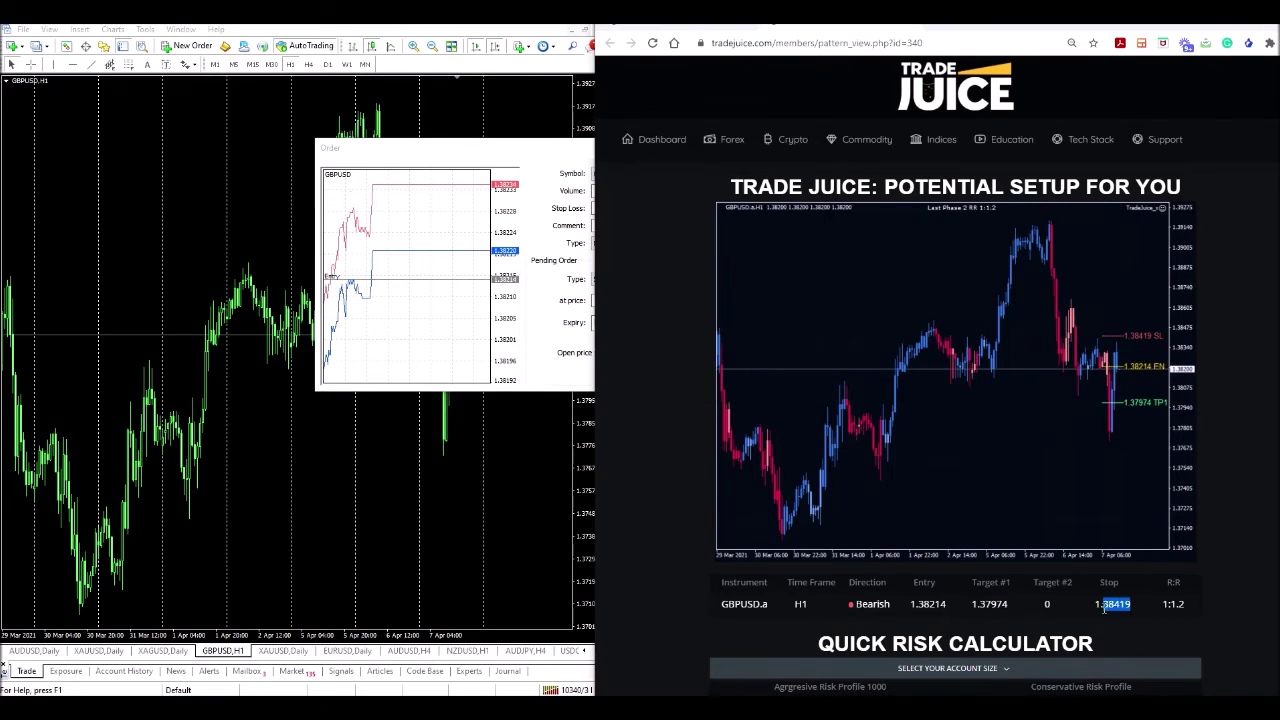
pyautogui.rightClick(1101, 619)
pyautogui.click(1125, 632)
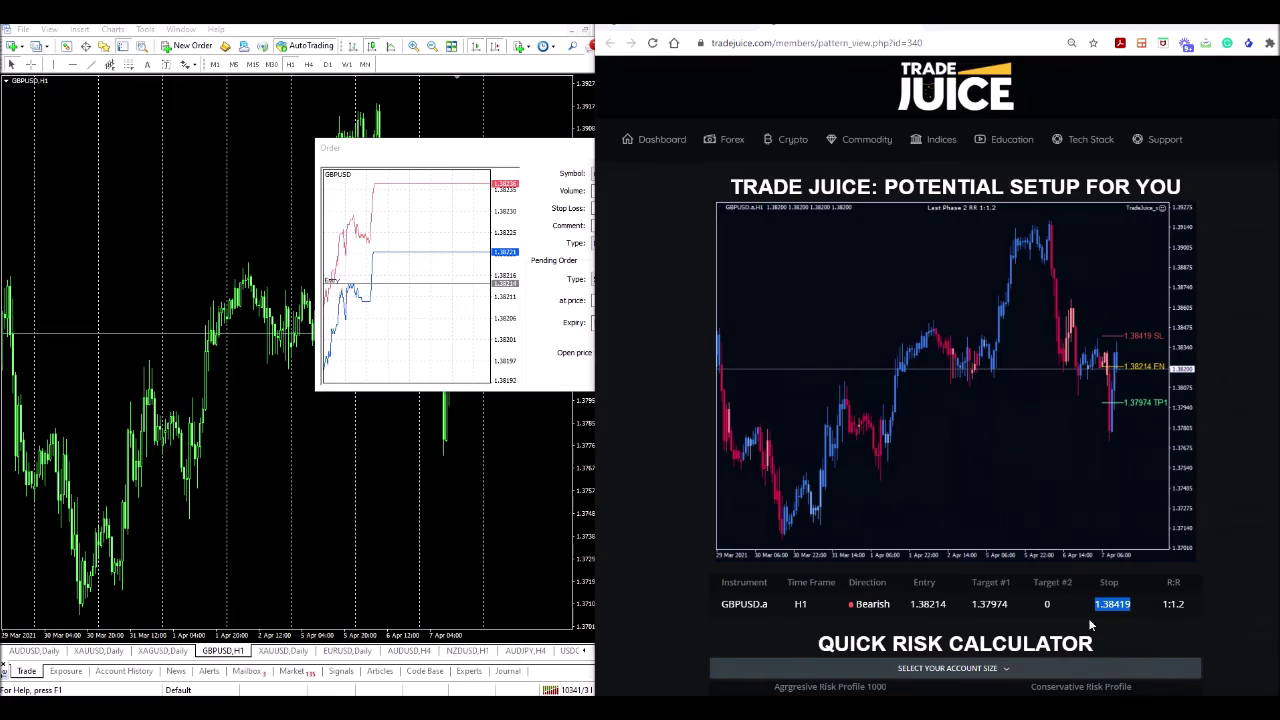
pyautogui.click(538, 242)
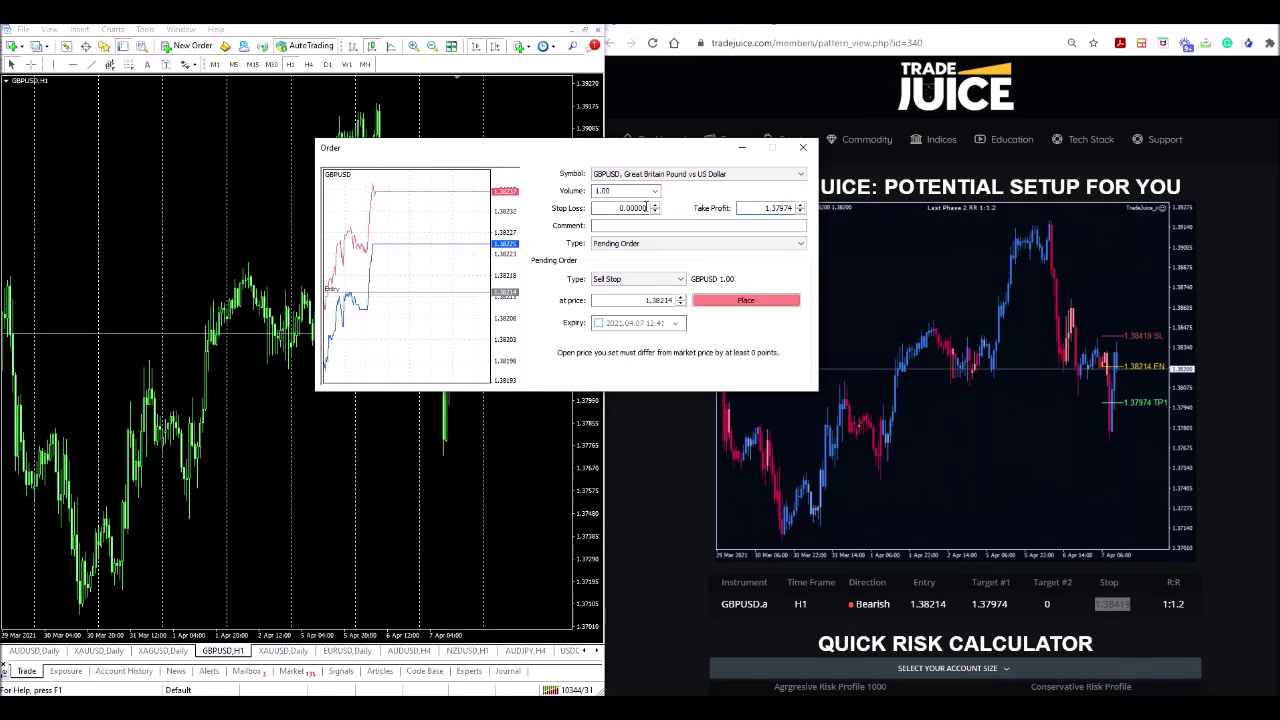
pyautogui.doubleClick(591, 208)
pyautogui.hotkey('ctrl', 'v')
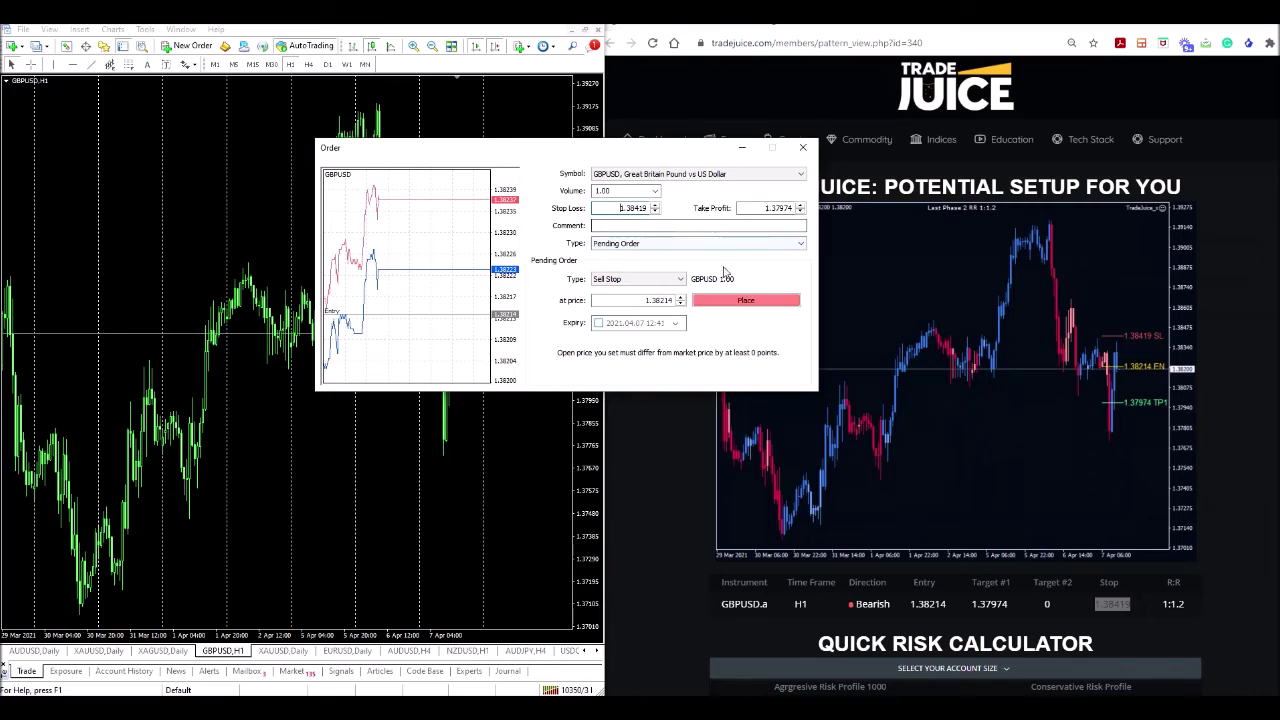
pyautogui.click(740, 301)
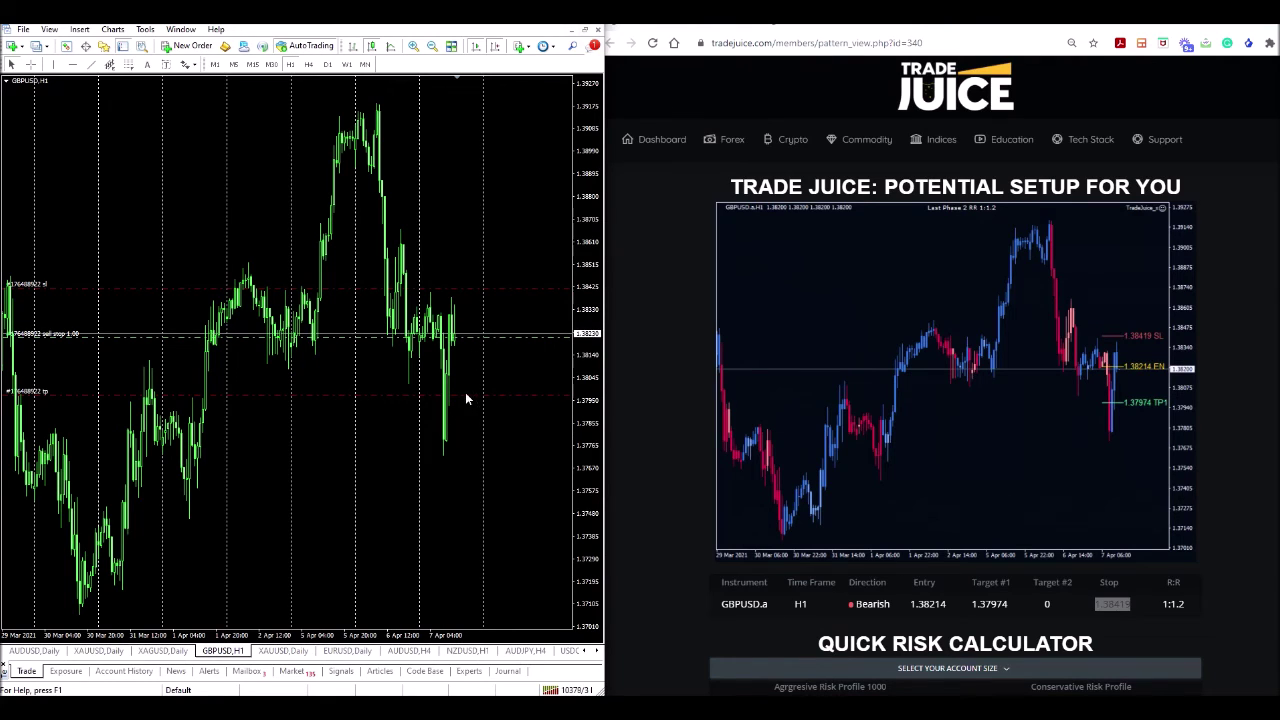
# Check the GBPUSD take-profit result: the 1.00-lot sell closed at 1.37974 for 240.00.
pyautogui.moveTo(472, 400)
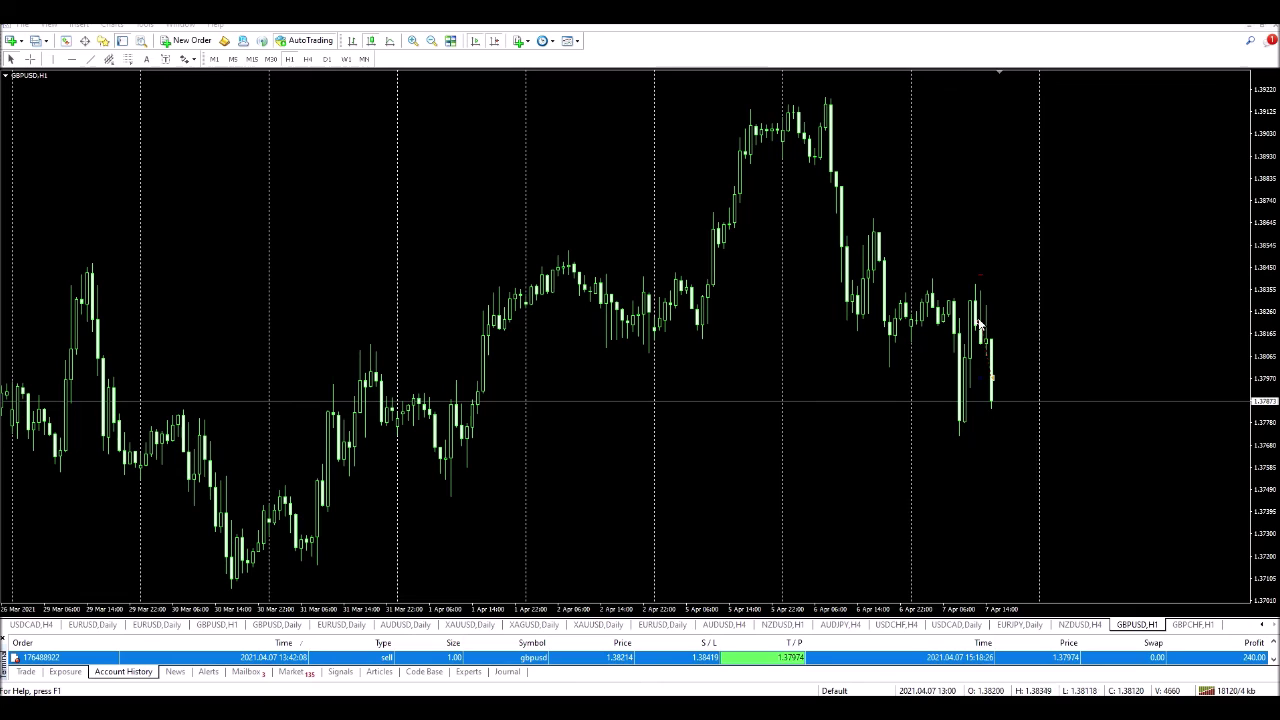
# Zoom in on the GBPUSD H1 chart so the 1–7 Apr candles widen.
pyautogui.press('+')
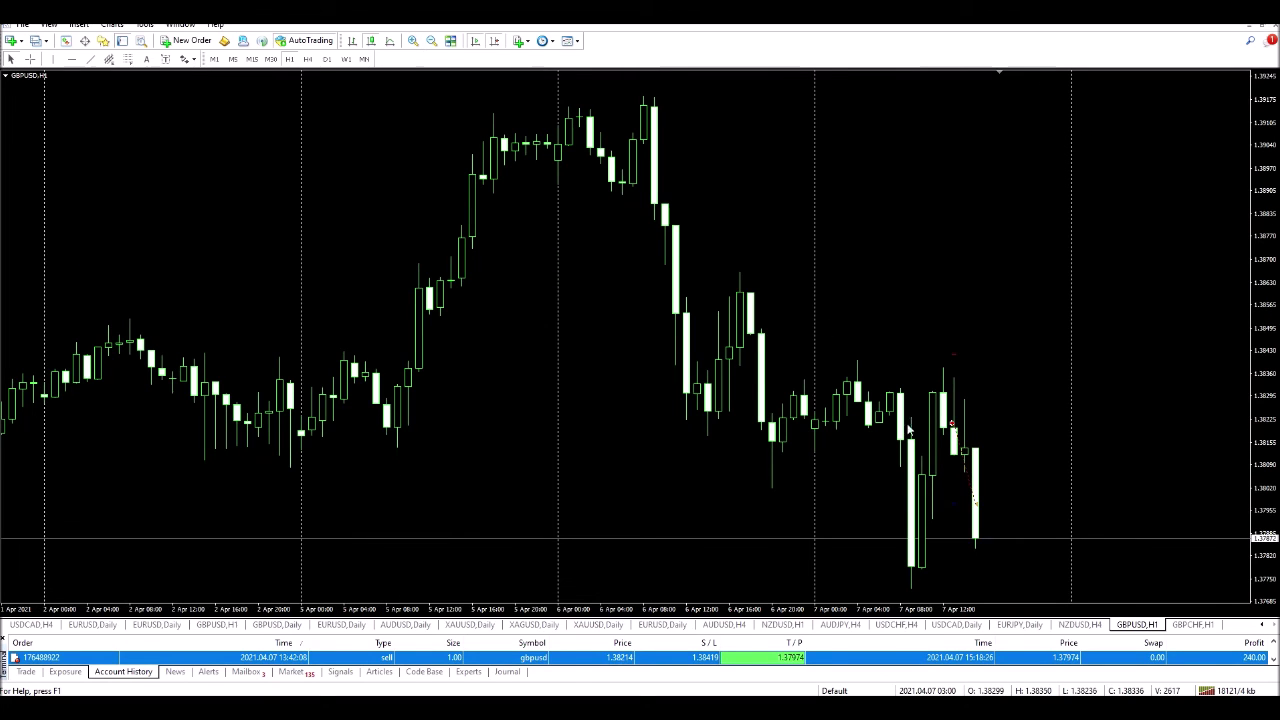